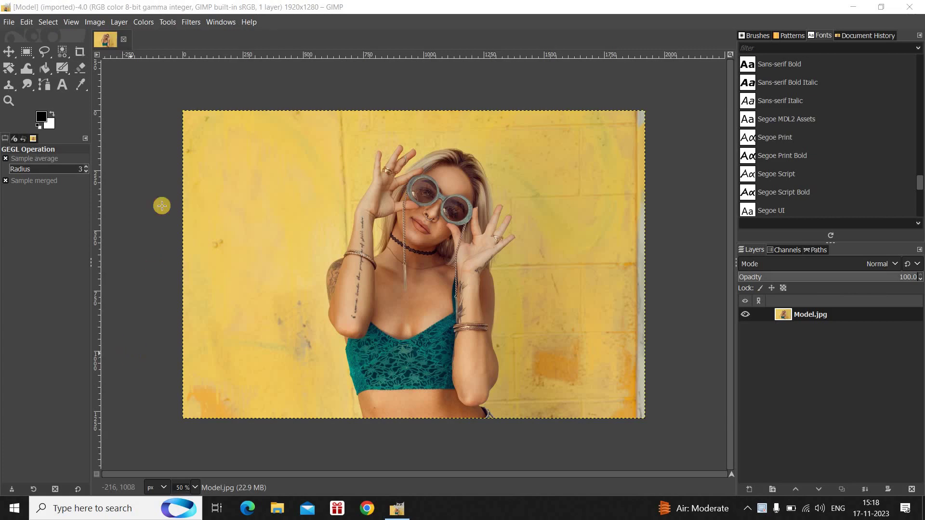
- Desaturate the woman's photo to grayscale using Luminance mode
click(2, 50)
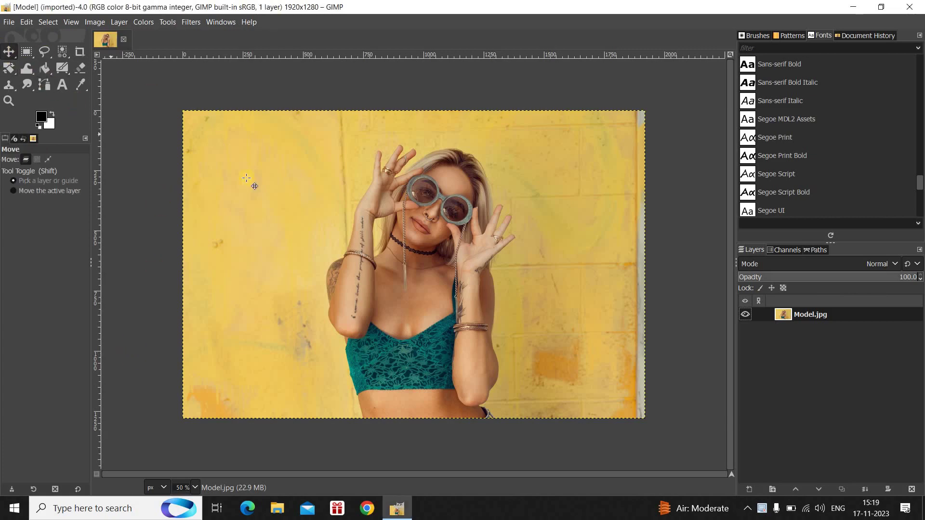
click(284, 226)
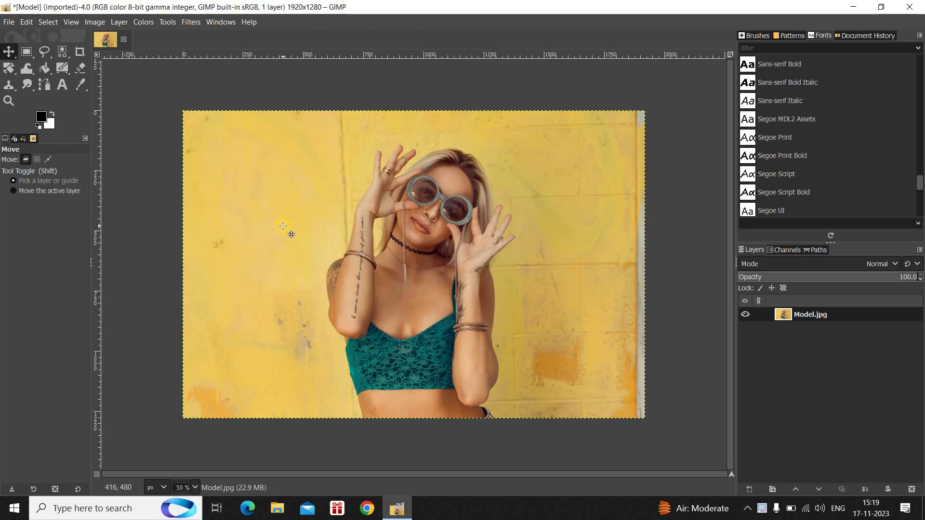
click(142, 23)
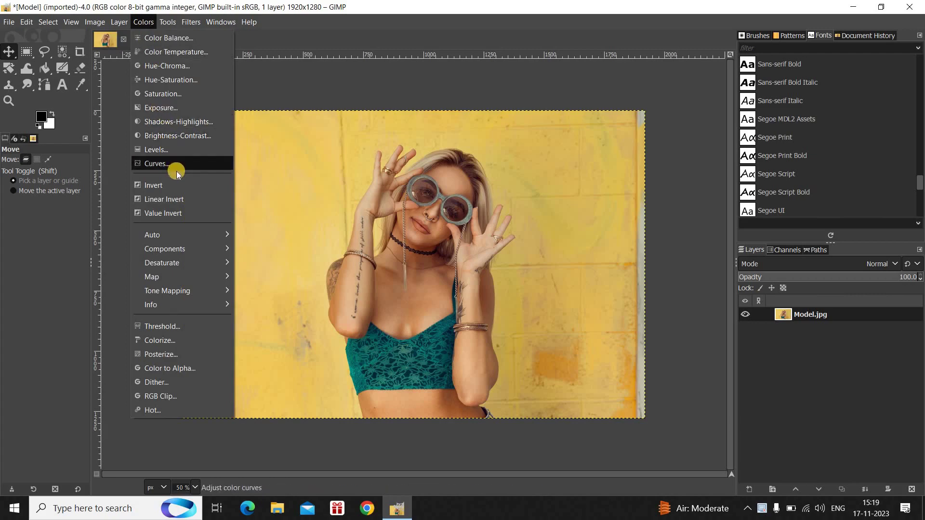
mouse_move(192, 264)
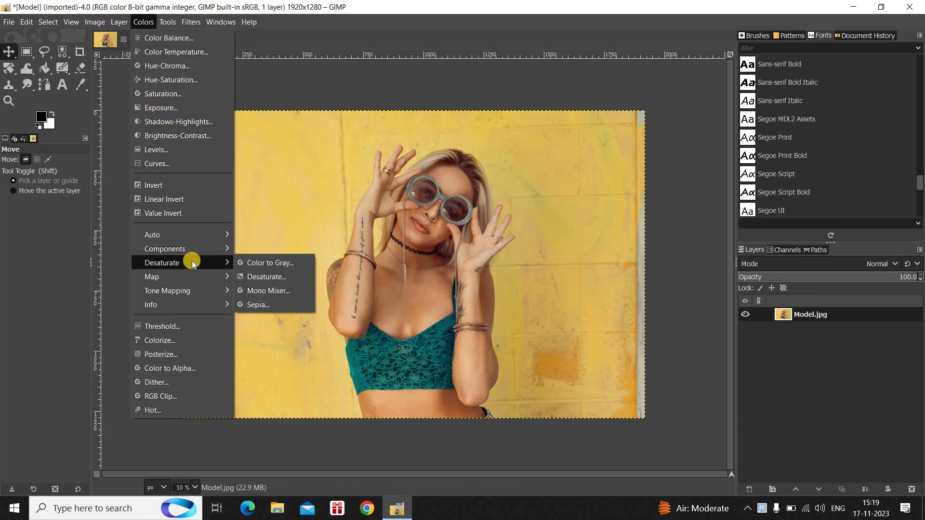
click(295, 277)
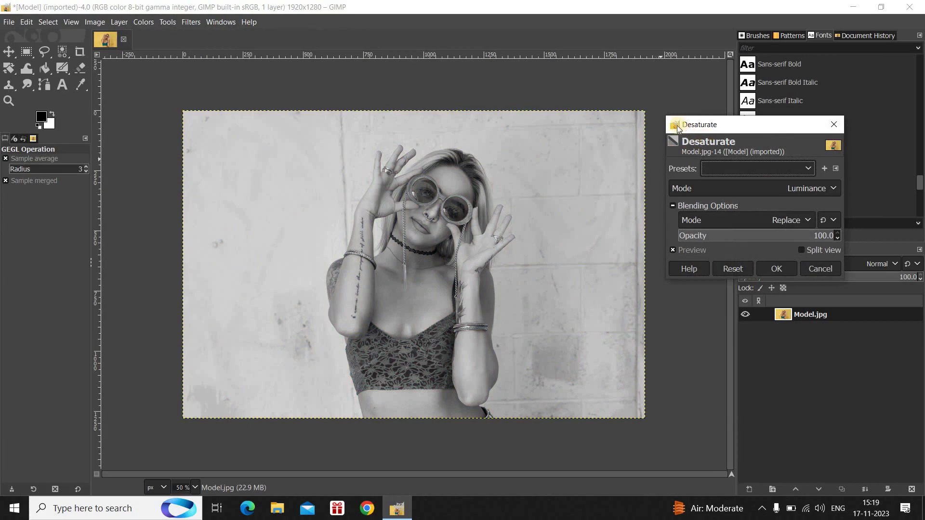
click(722, 125)
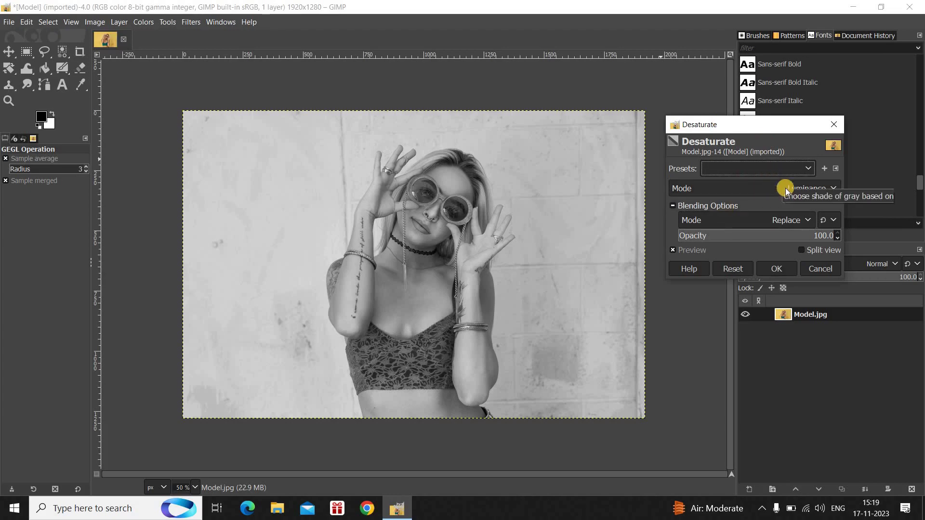
- Apply the Luminance desaturation, duplicate the grayscale layer twice, and set the top copy to Dodge
click(777, 269)
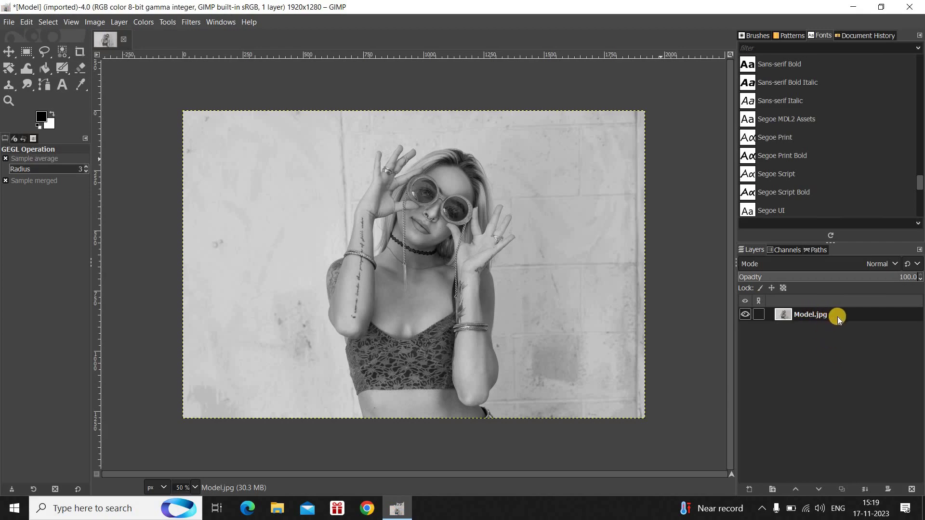
click(842, 490)
click(842, 490)
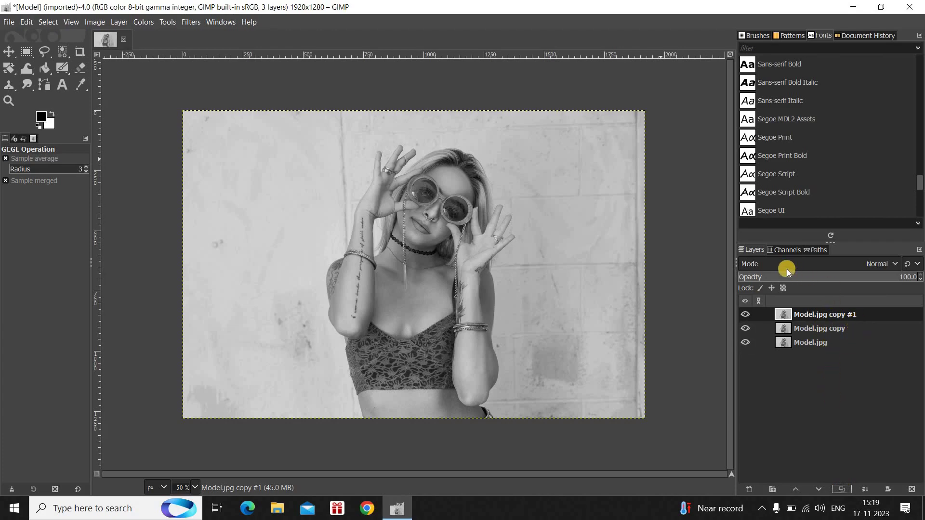
click(833, 265)
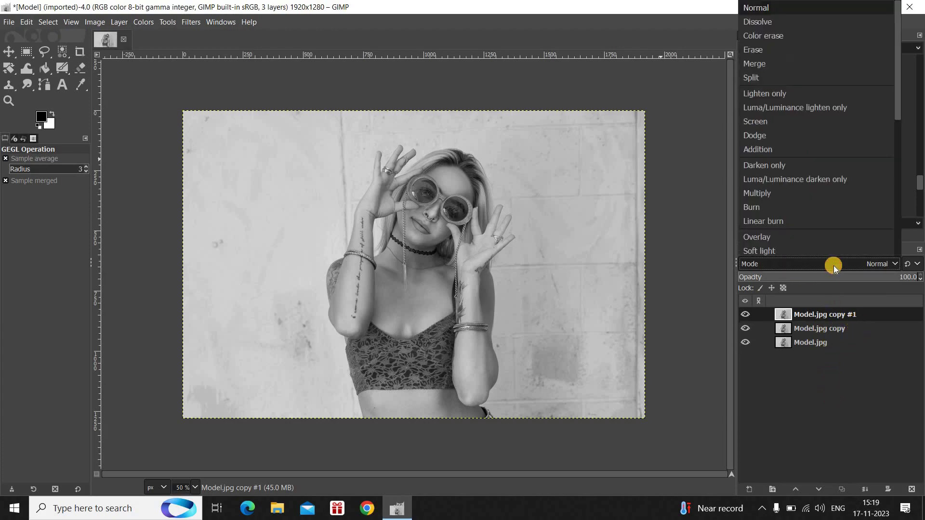
click(792, 137)
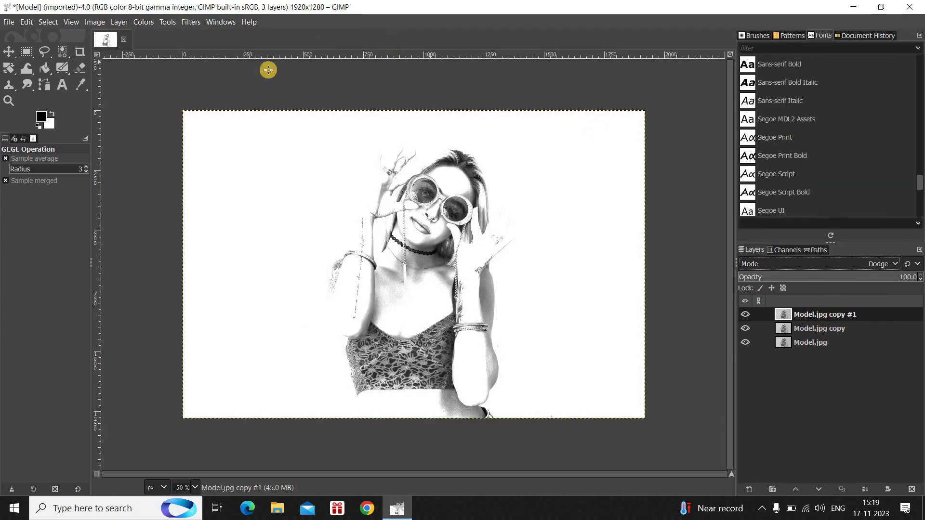
- Invert the top Dodge copy and apply a Gaussian Blur of size 25.50
click(146, 22)
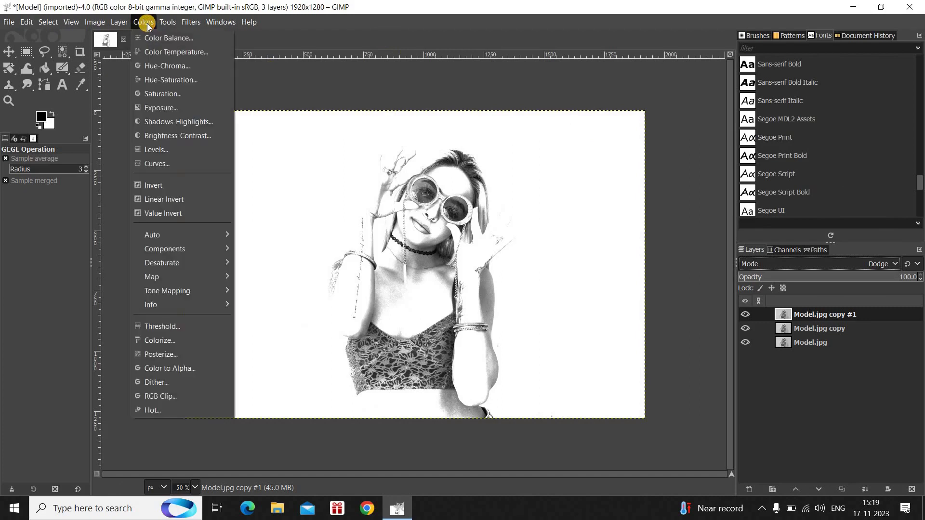
click(195, 187)
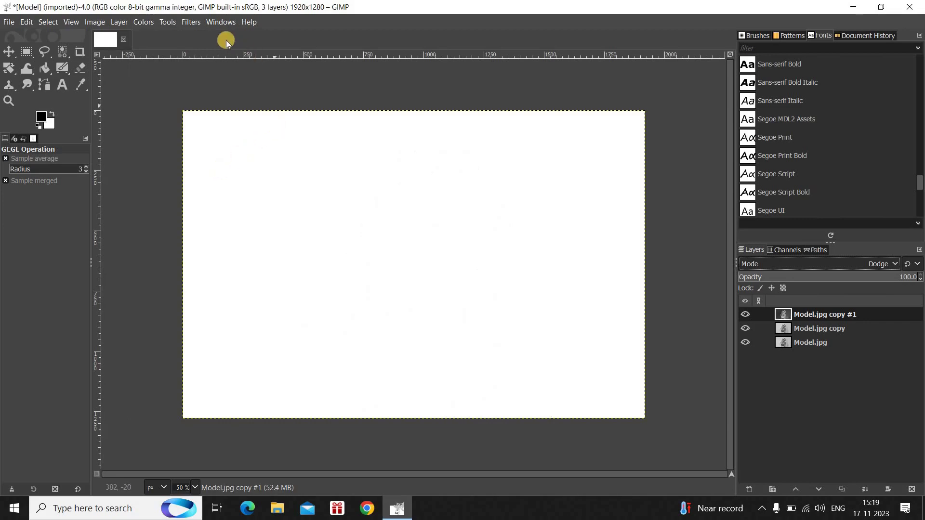
click(192, 23)
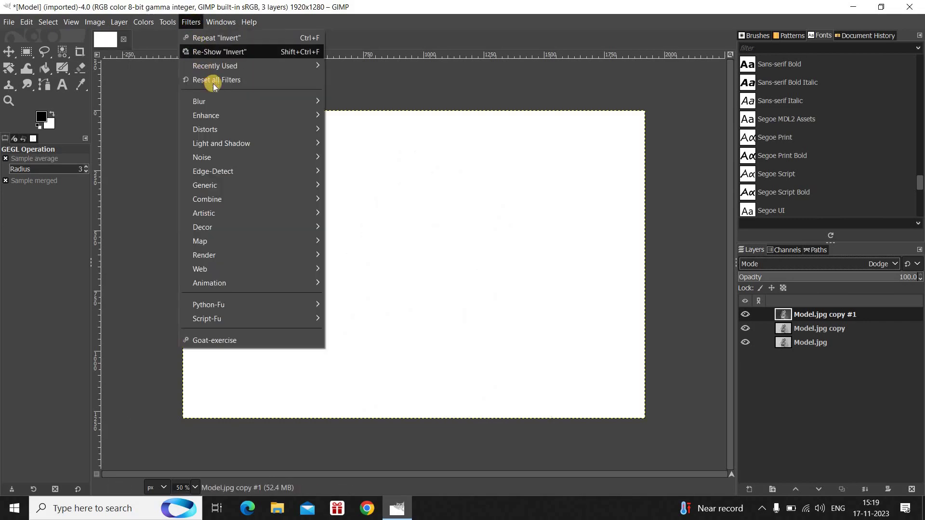
mouse_move(260, 97)
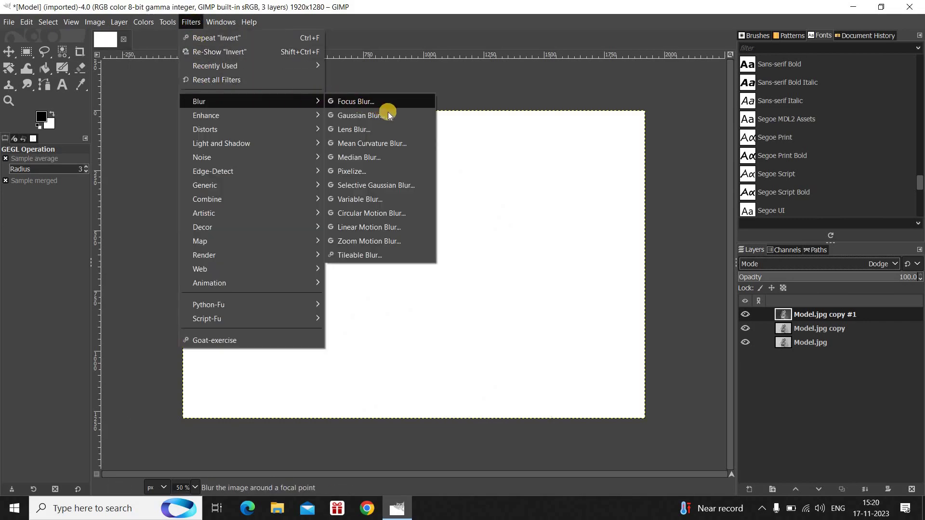
click(406, 115)
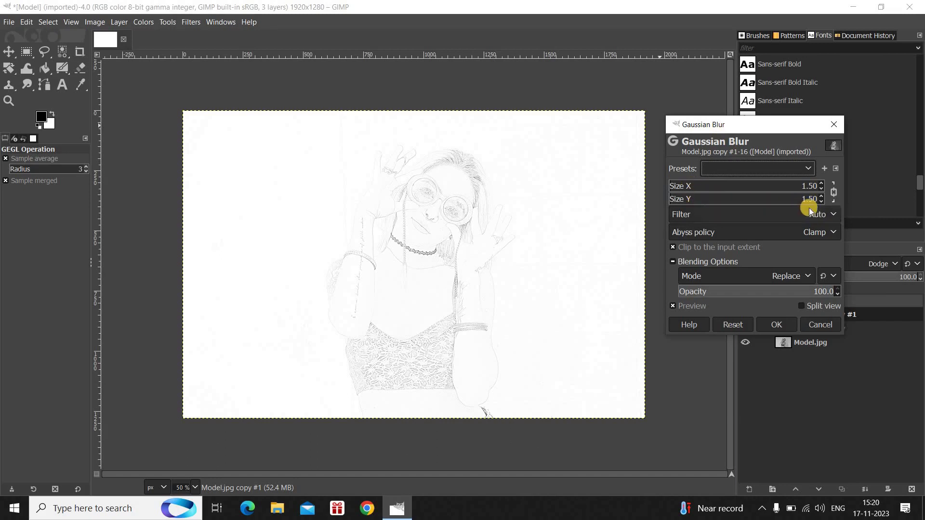
click(821, 184)
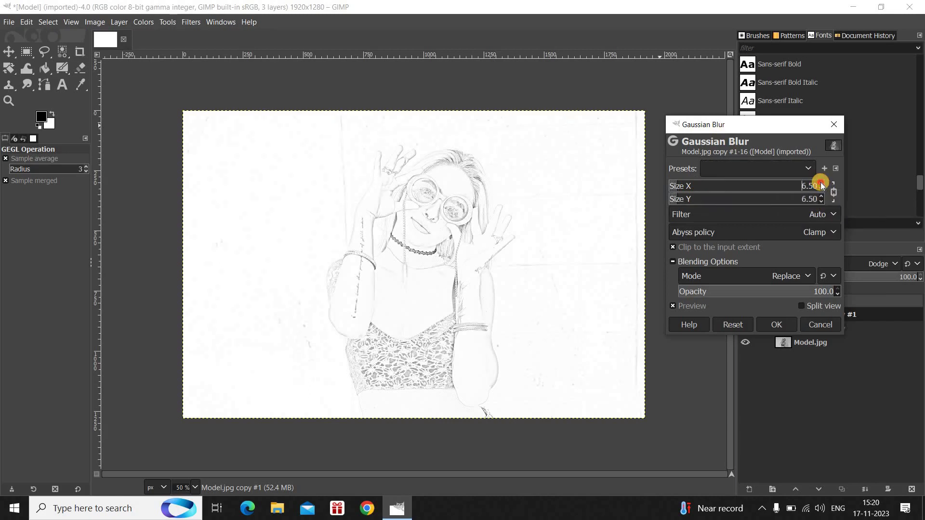
click(822, 184)
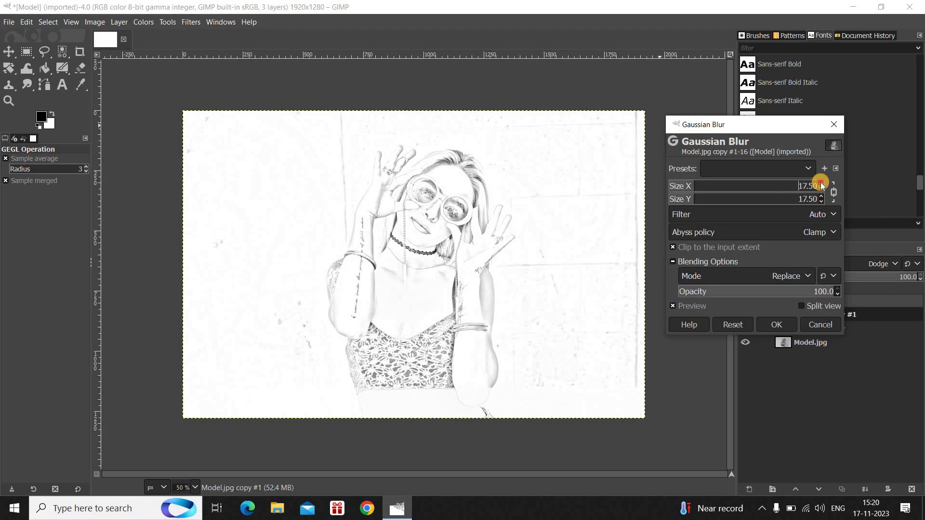
click(822, 184)
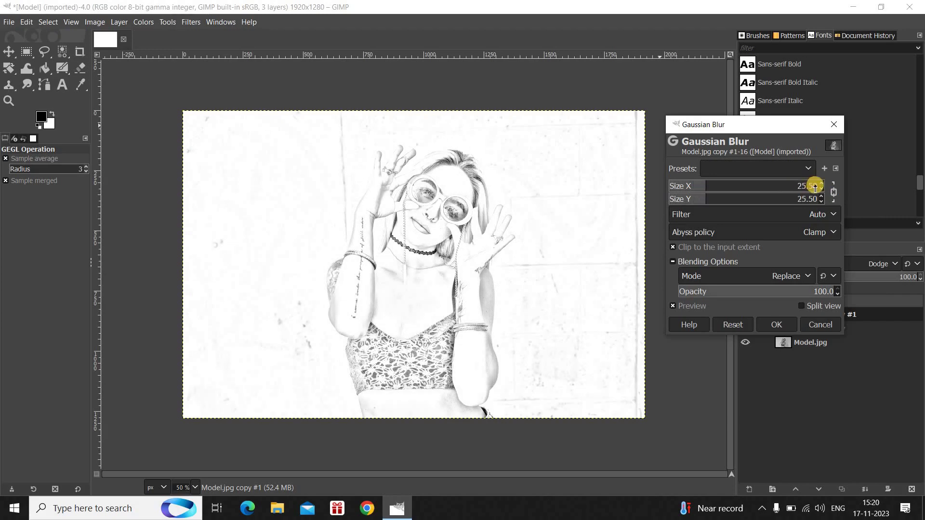
click(777, 324)
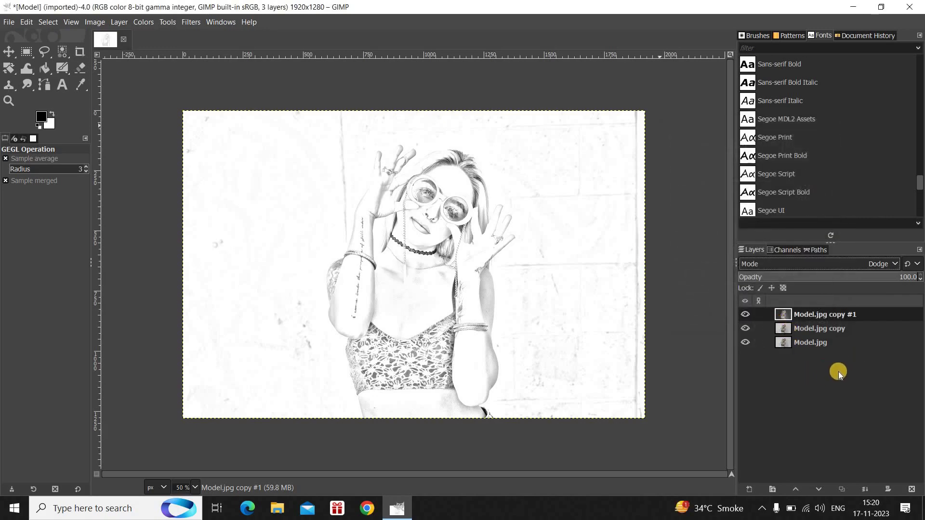
- Select the Model.jpg layer and raise it two positions to the top of the stack
click(813, 342)
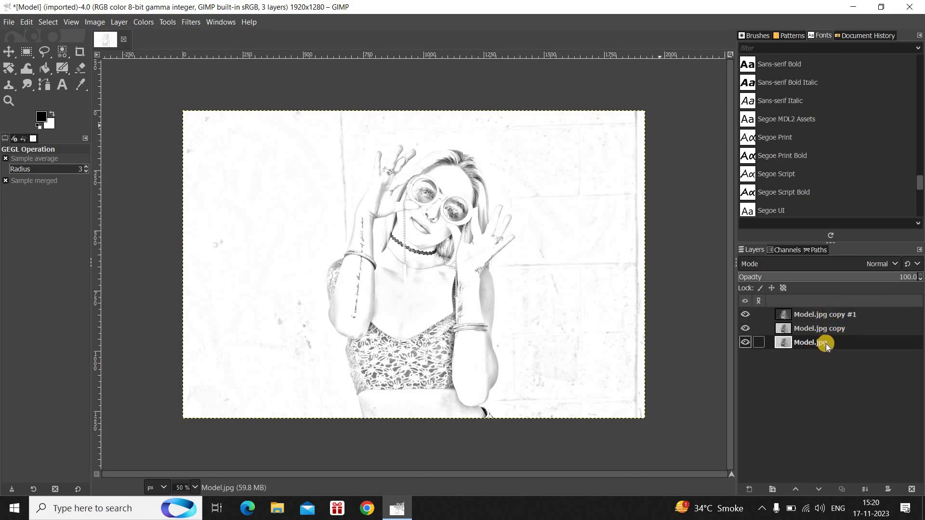
click(796, 489)
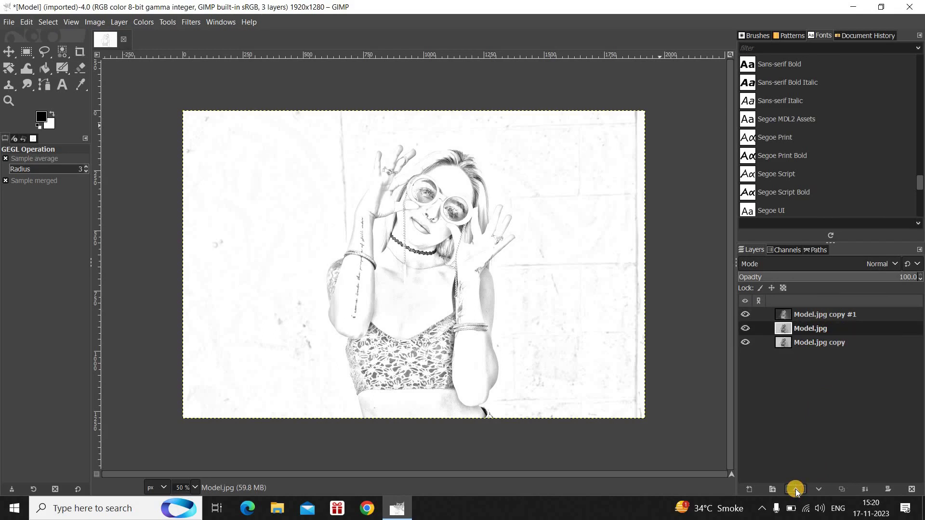
click(796, 489)
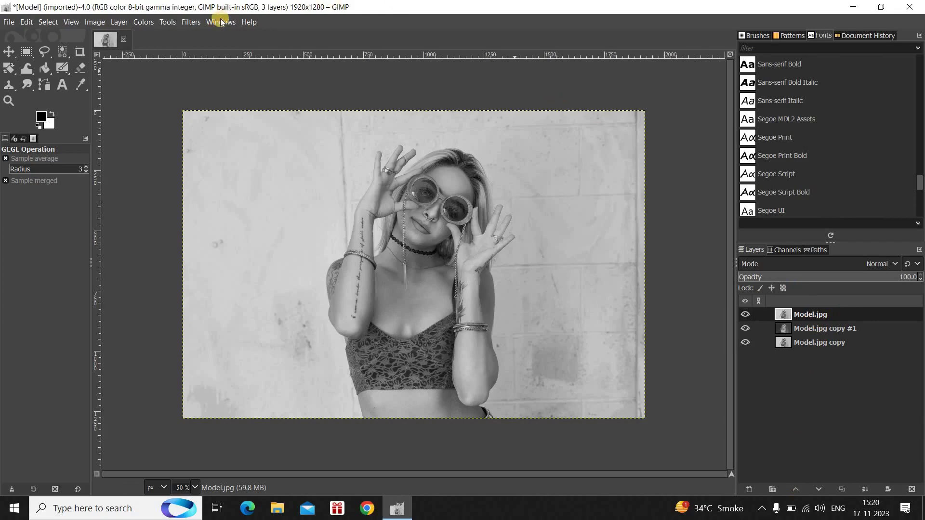
- Apply the Neon edge-detect filter at radius 5.000 to the top Model.jpg layer
click(191, 23)
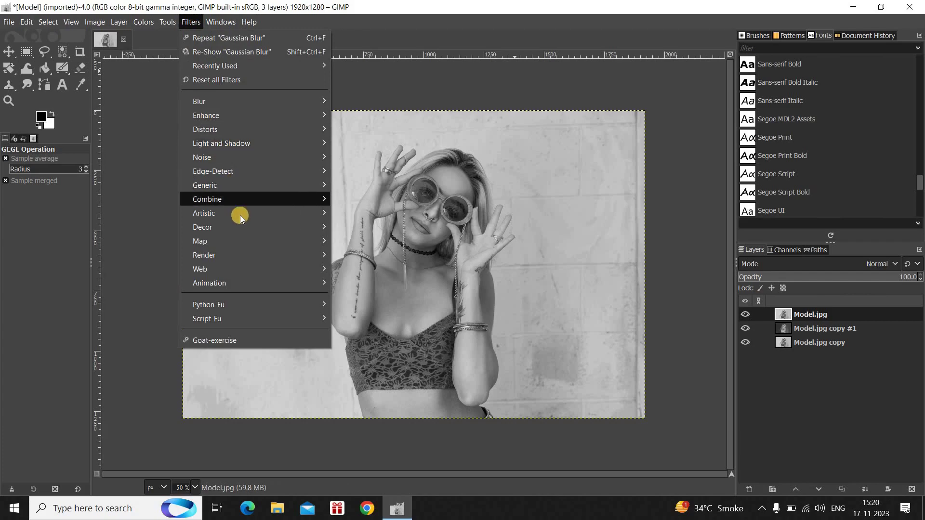
mouse_move(261, 171)
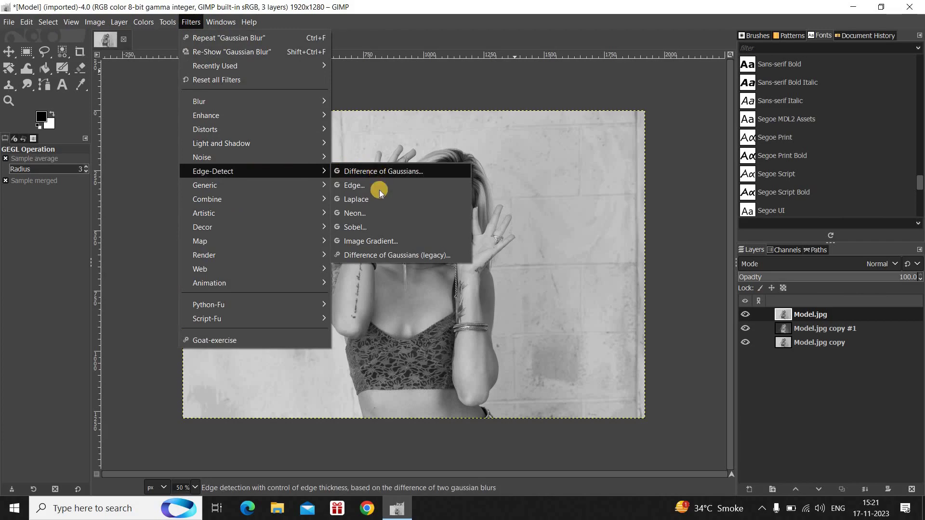
click(381, 214)
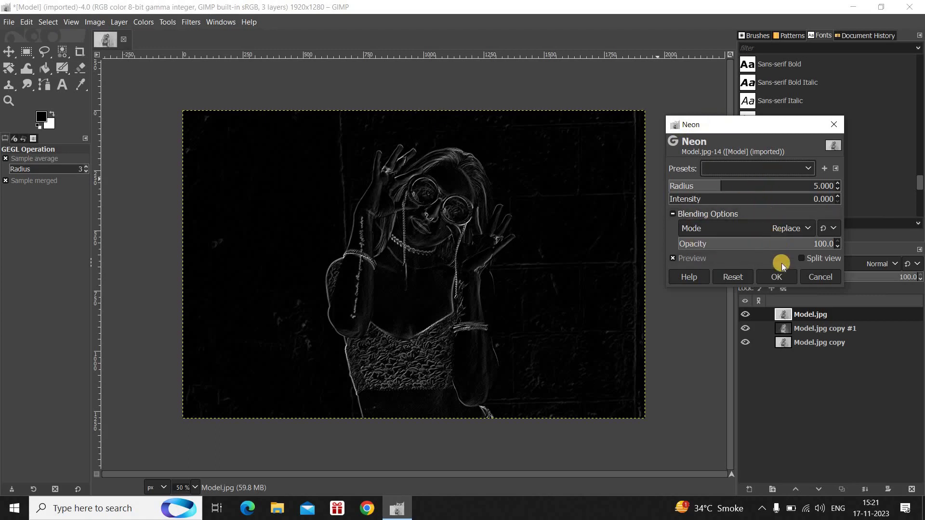
click(777, 277)
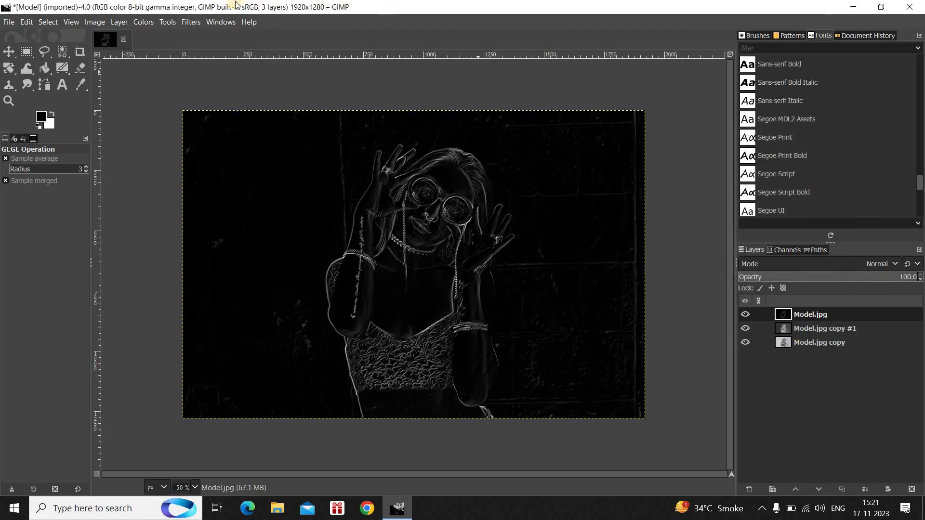
- Invert the neon edge layer and set its blend mode to Multiply
click(142, 21)
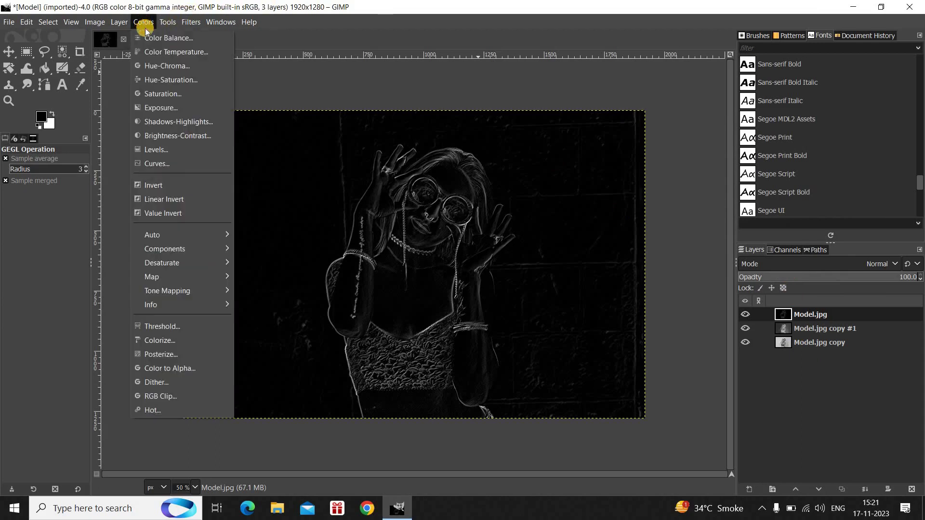
click(192, 185)
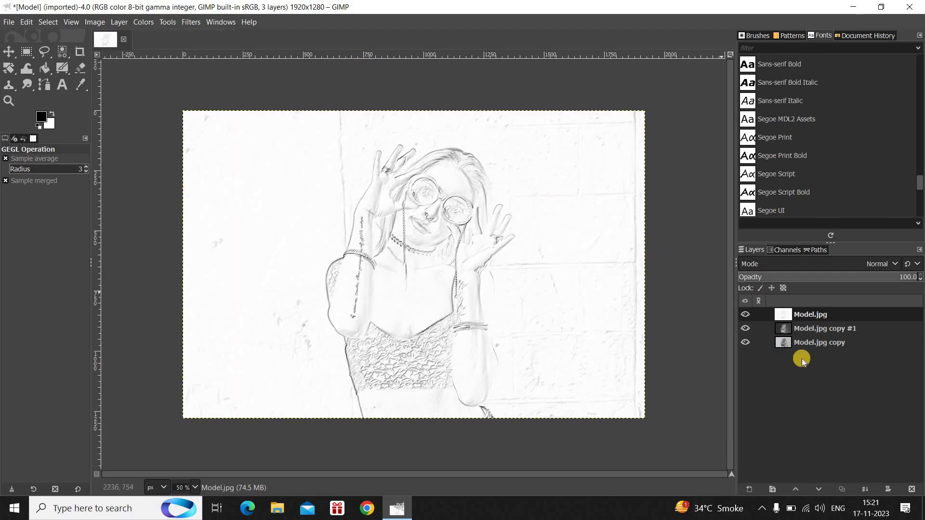
click(856, 266)
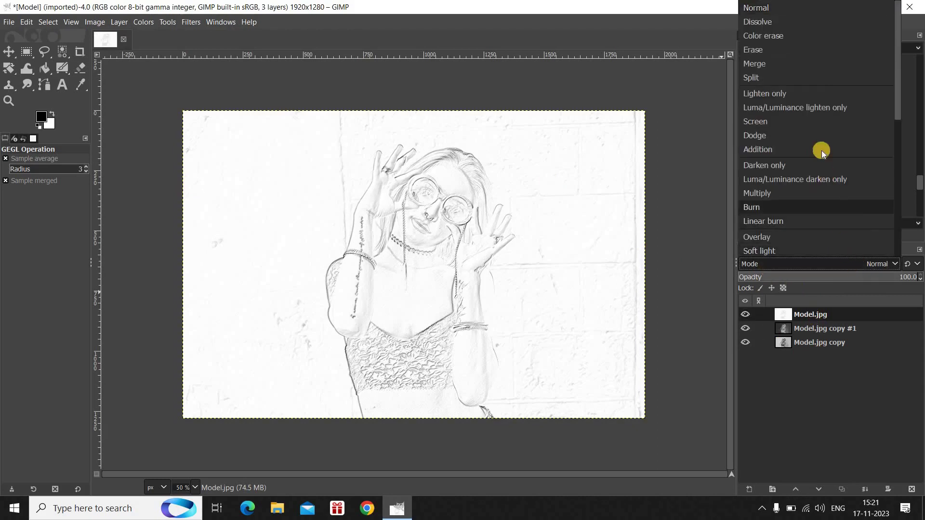
click(814, 193)
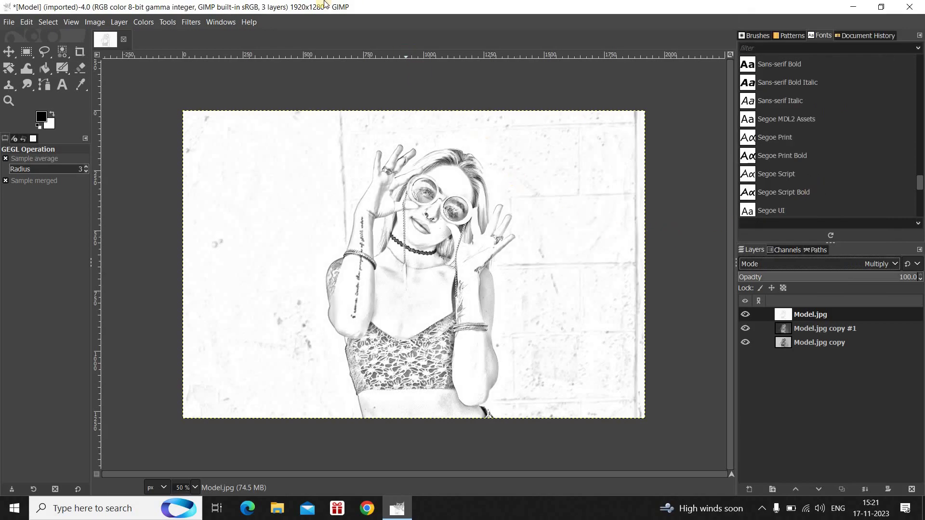
- Apply Levels with input midtone gamma 0.35, then select the Model.jpg copy layer
click(140, 23)
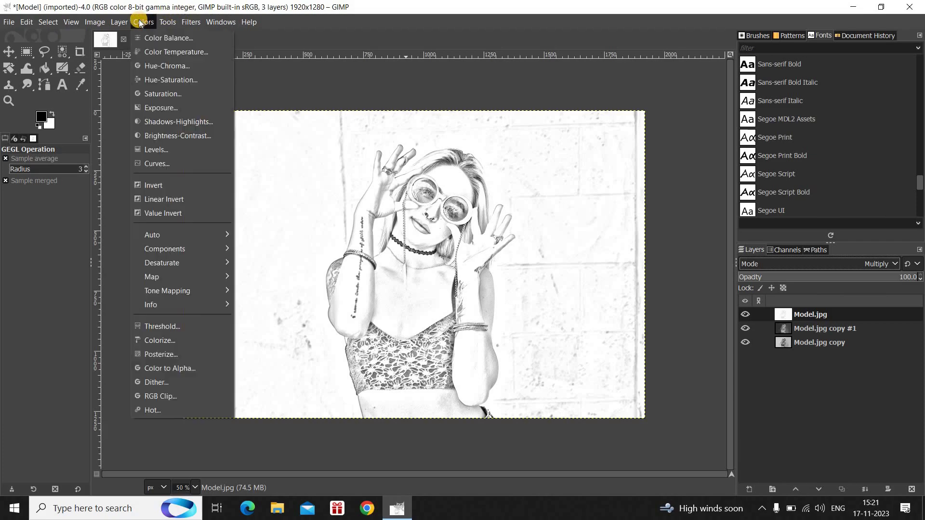
click(195, 151)
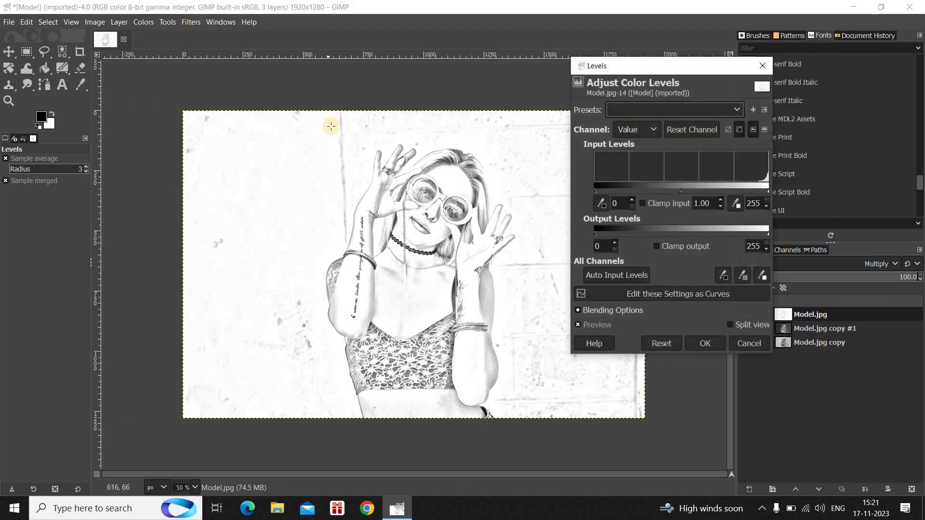
drag(650, 71, 698, 70)
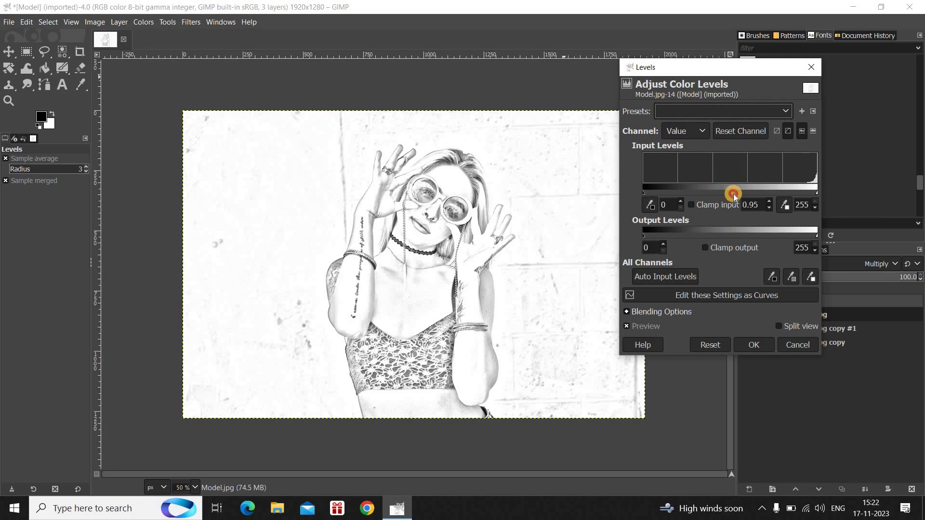
drag(734, 194, 770, 196)
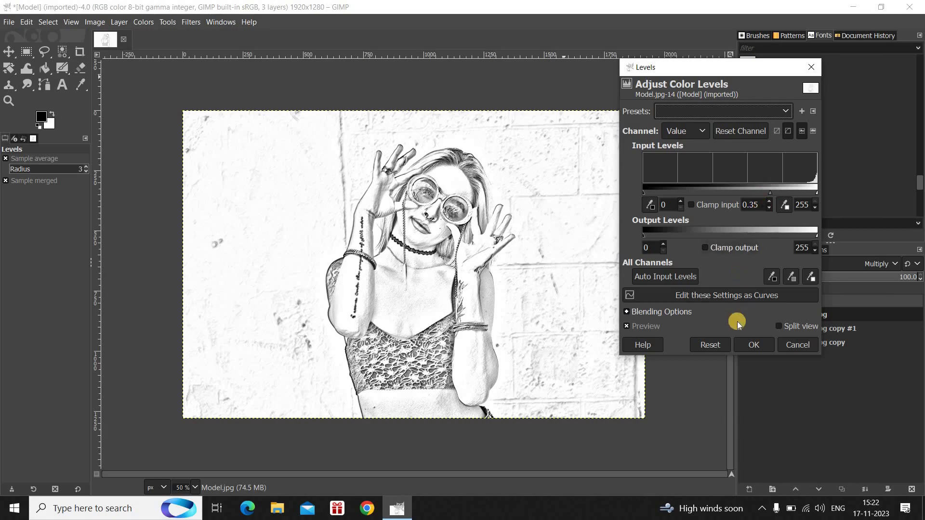
click(764, 344)
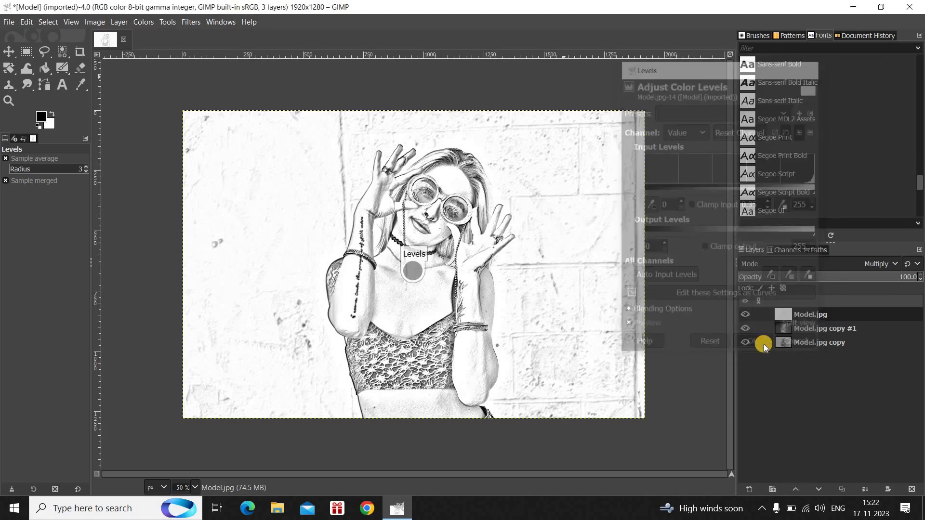
click(828, 343)
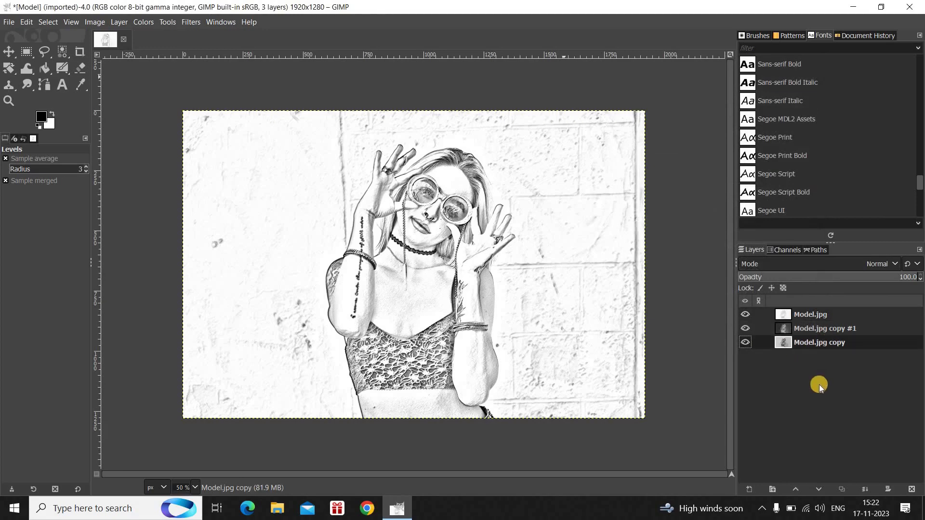